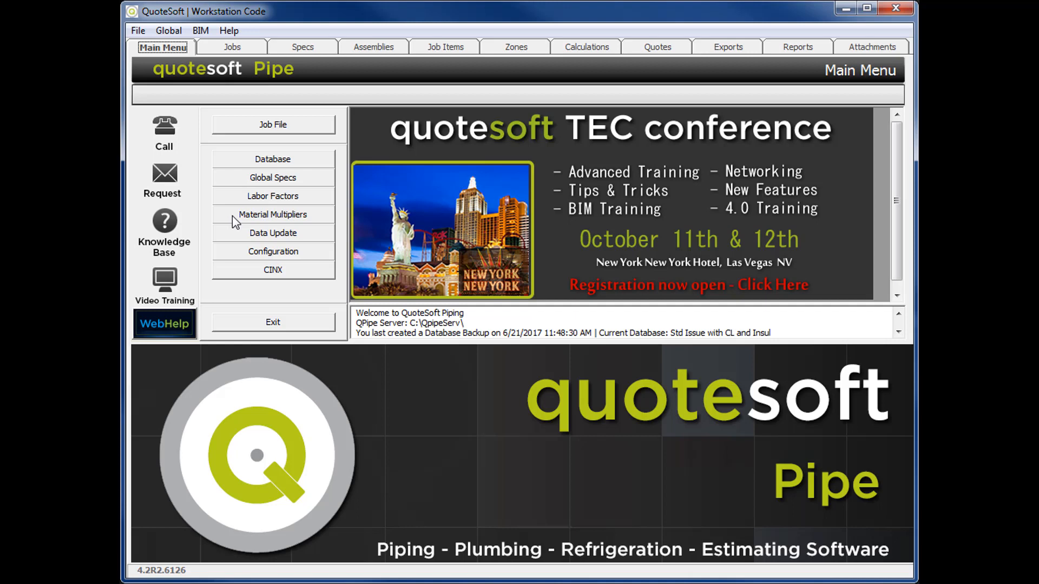
View the CINX and Trade Service Contractors pages in the browser and return to QuoteSoft.
click(232, 215)
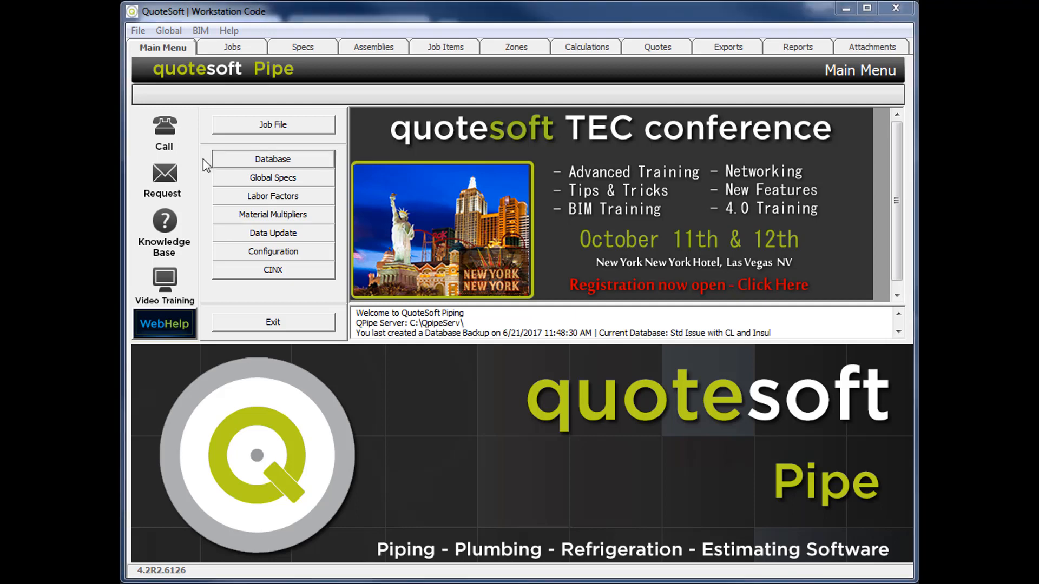
click(238, 163)
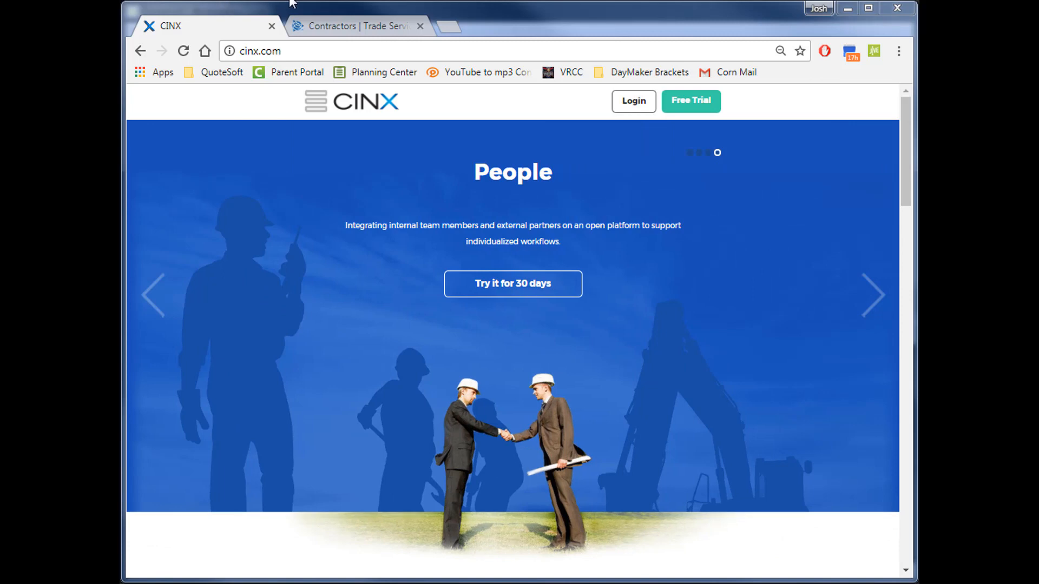
click(336, 27)
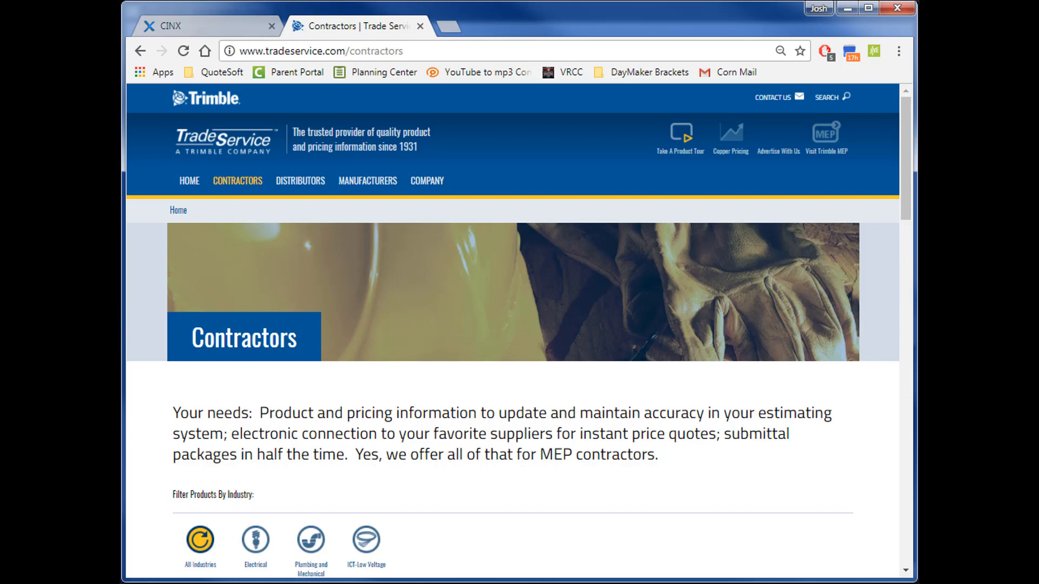
key(alt+Tab)
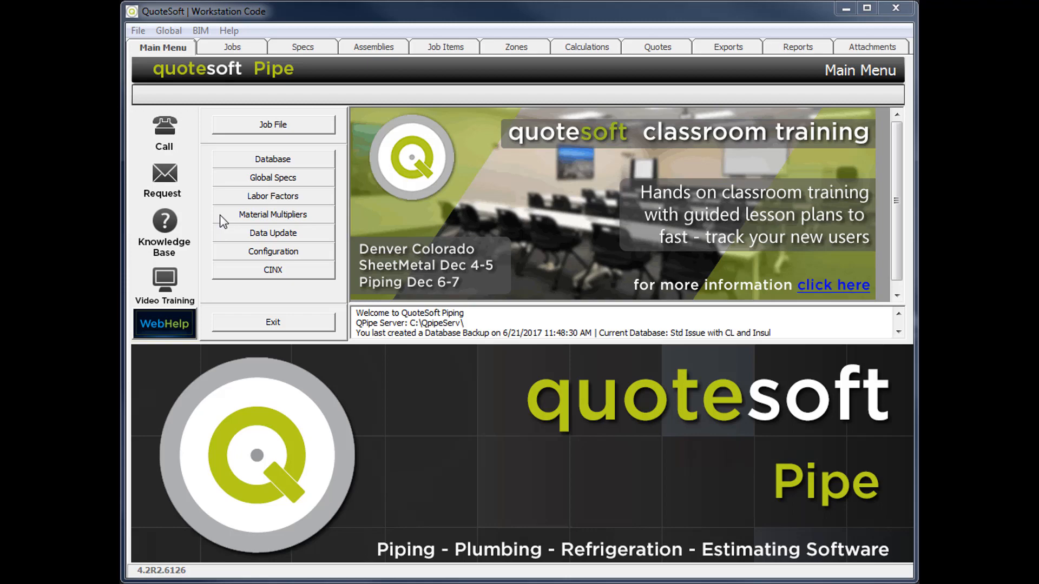
Open the global material multiplier groups and review the Nibco Ball Valves multipliers and the multiplier set titles.
click(219, 215)
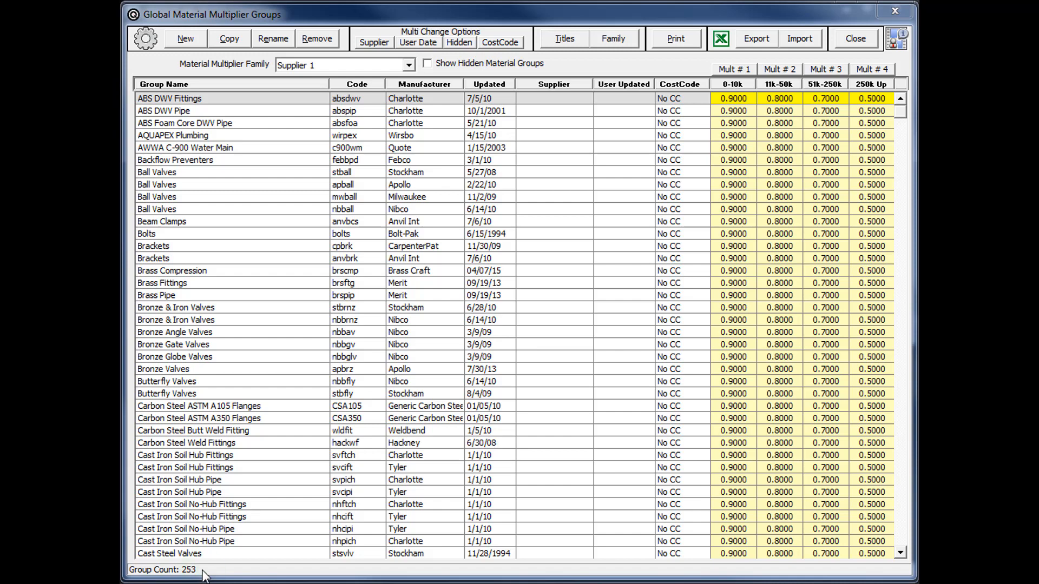
click(203, 572)
click(172, 211)
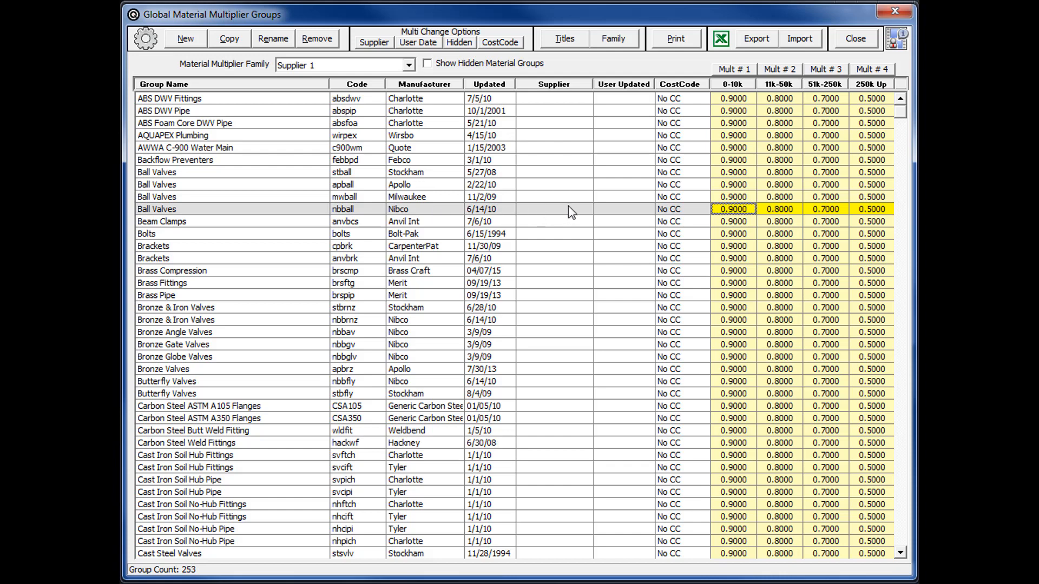
click(734, 210)
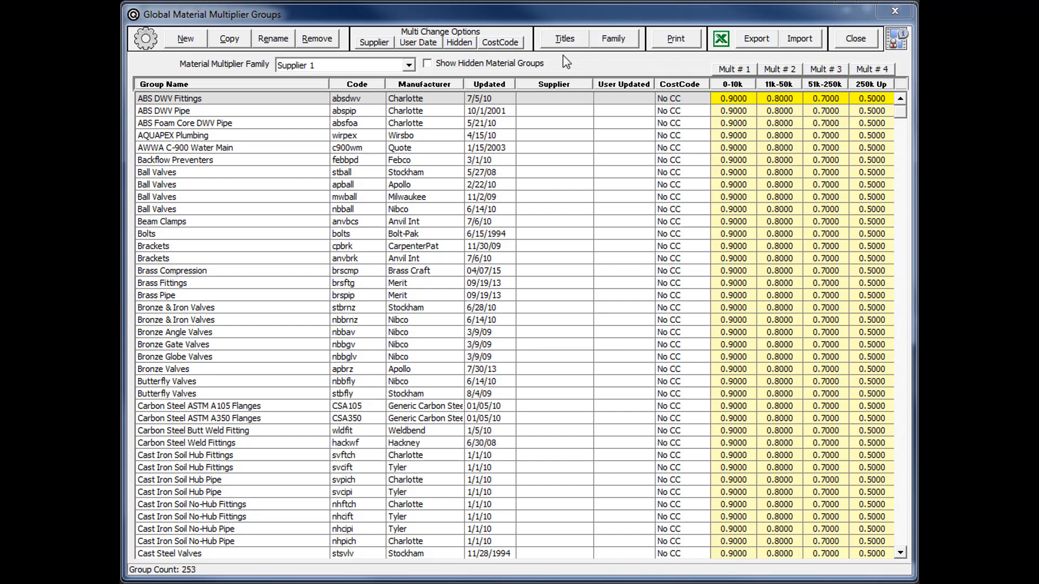
click(560, 38)
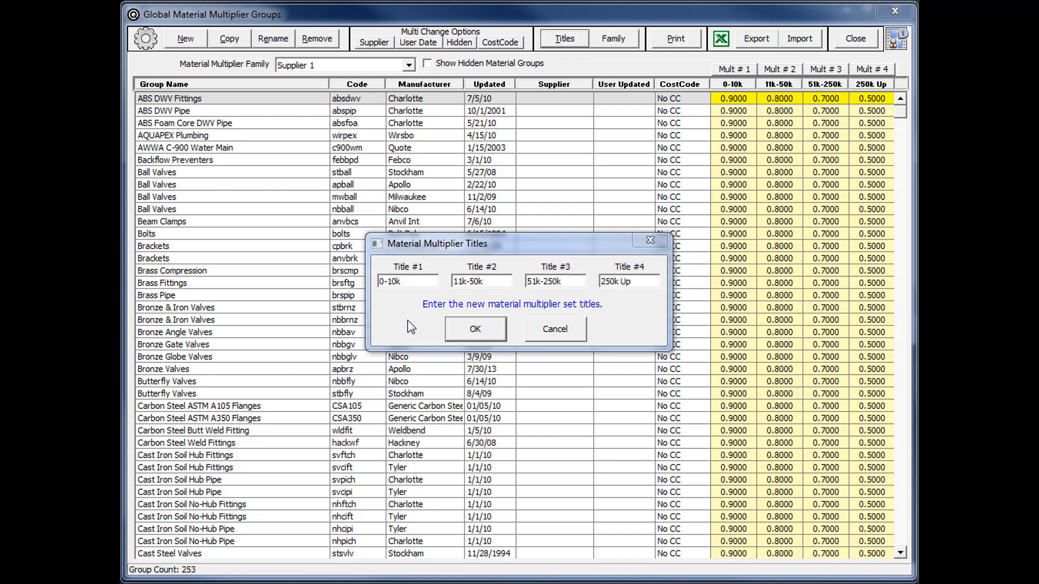
click(477, 332)
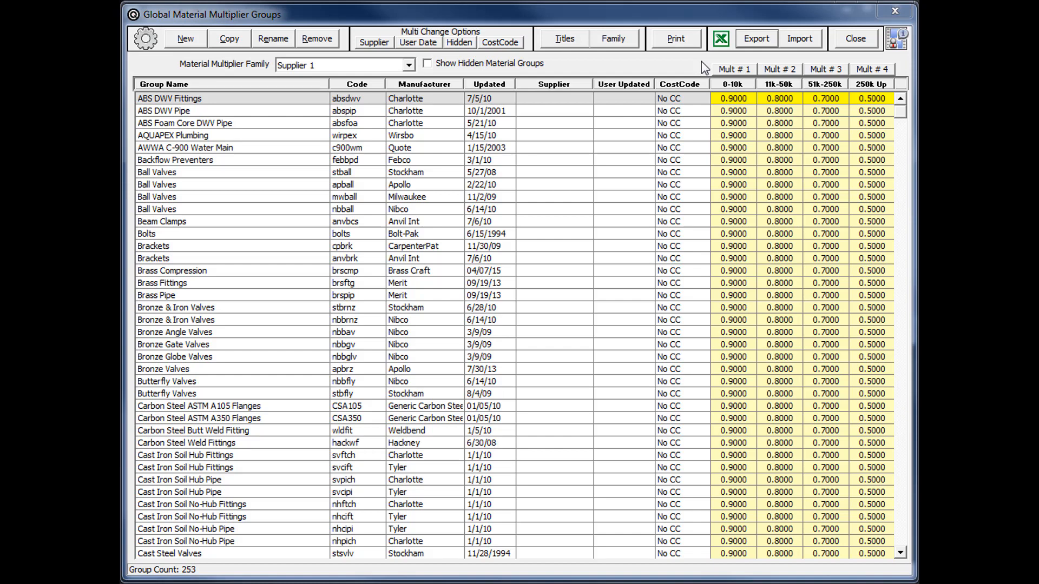
Change the material multiplier family title to Suppliers and save the change.
click(613, 39)
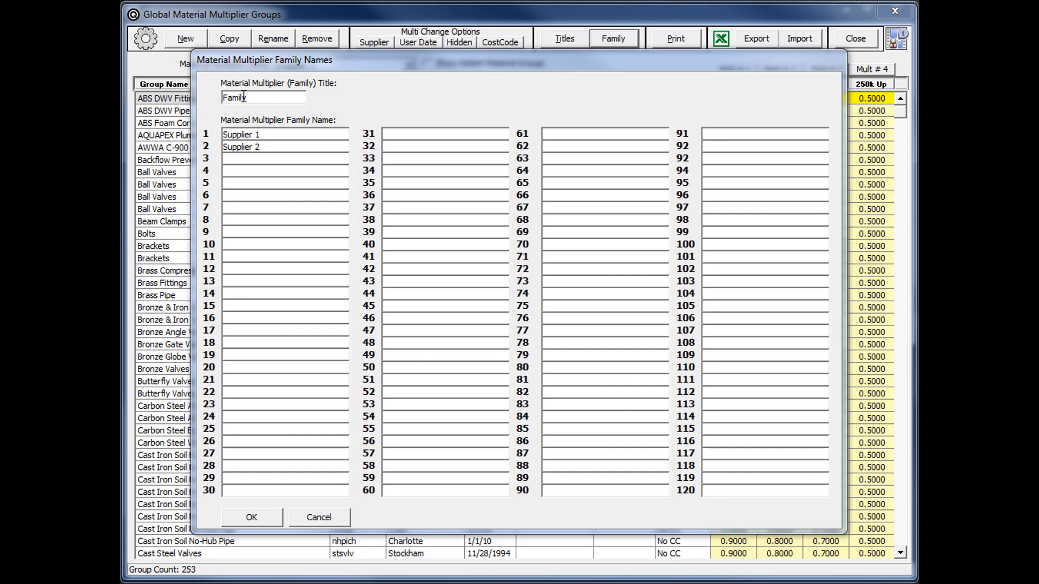
drag(249, 97, 213, 97)
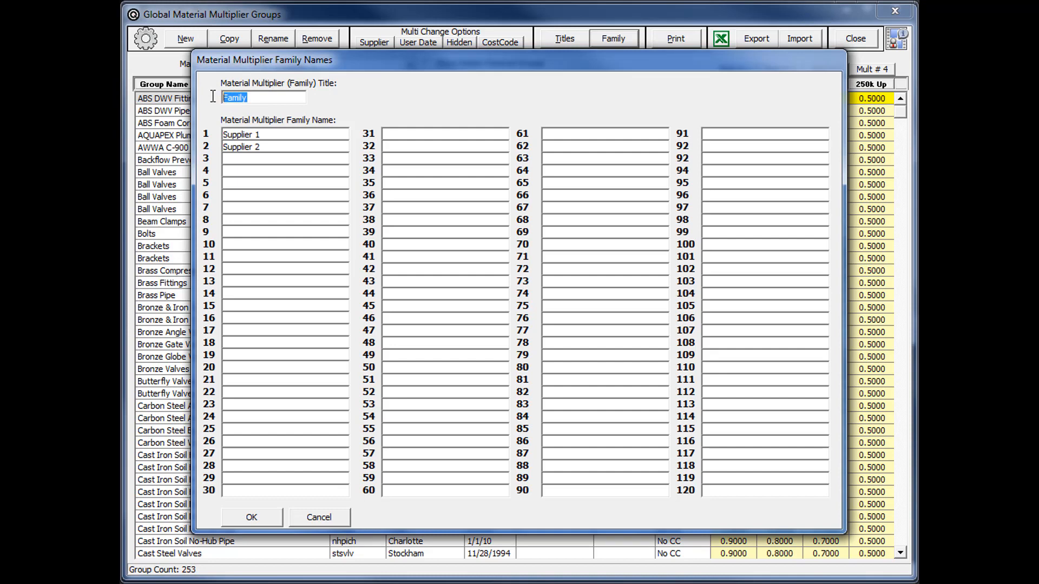
text(Suppliers)
click(281, 134)
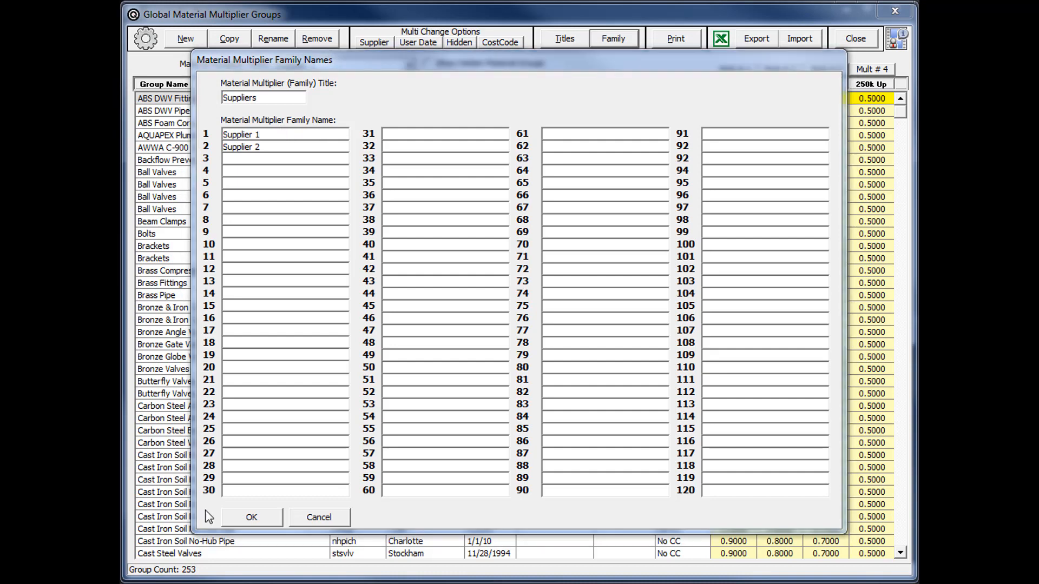
click(264, 518)
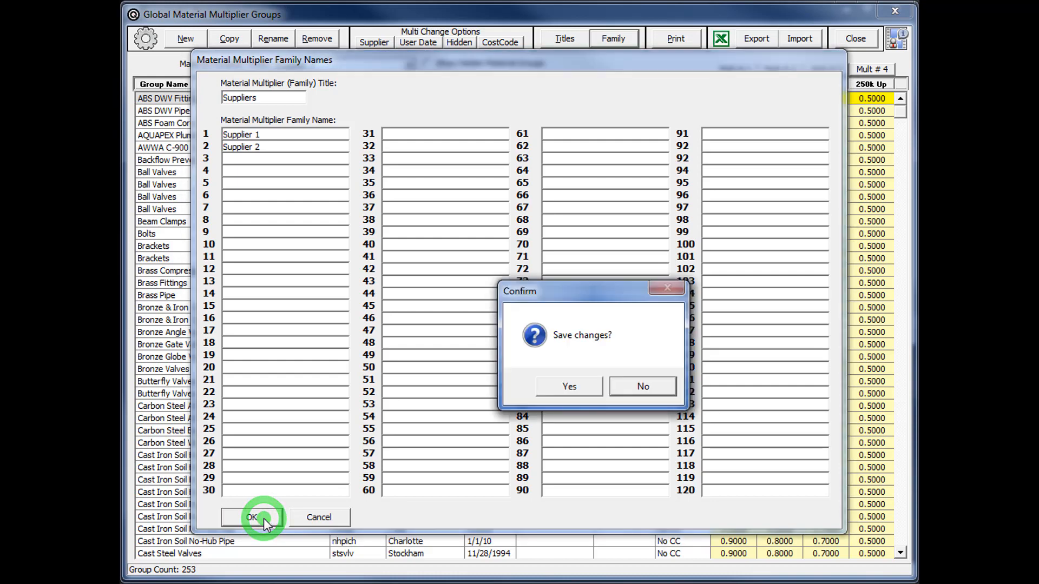
click(589, 385)
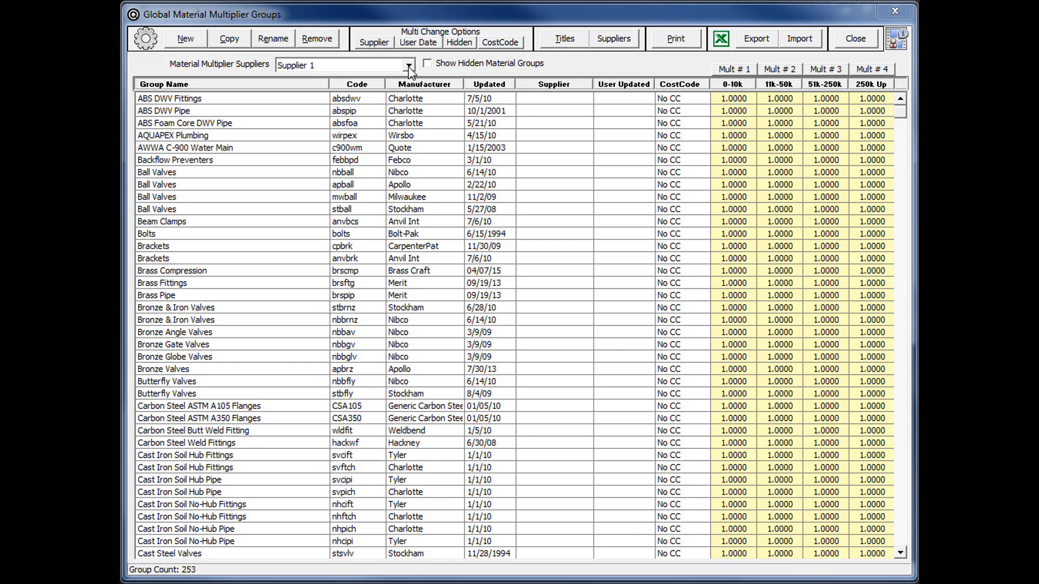
Display the material multipliers for Supplier 2.
click(409, 66)
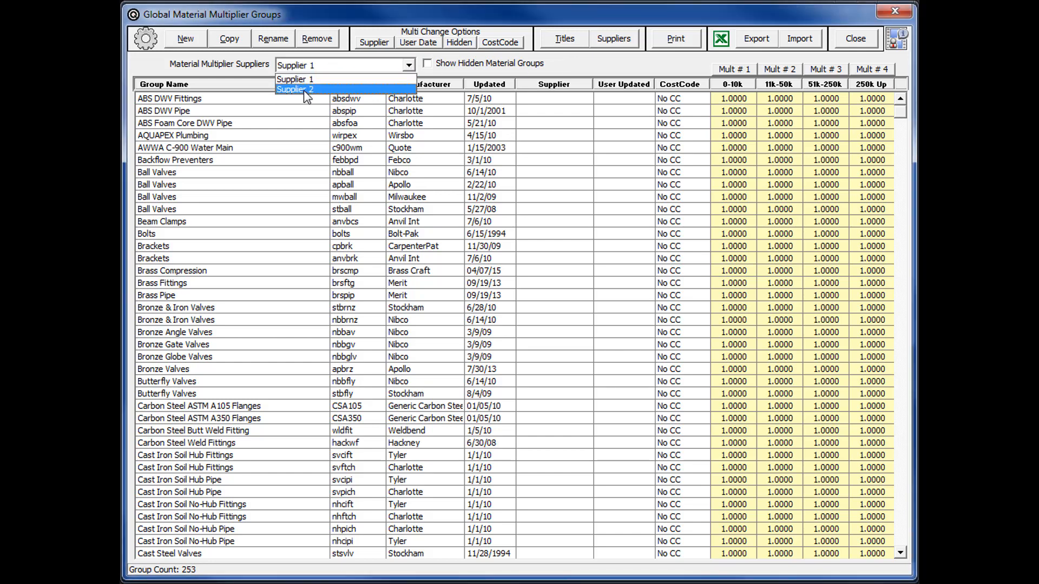
click(304, 90)
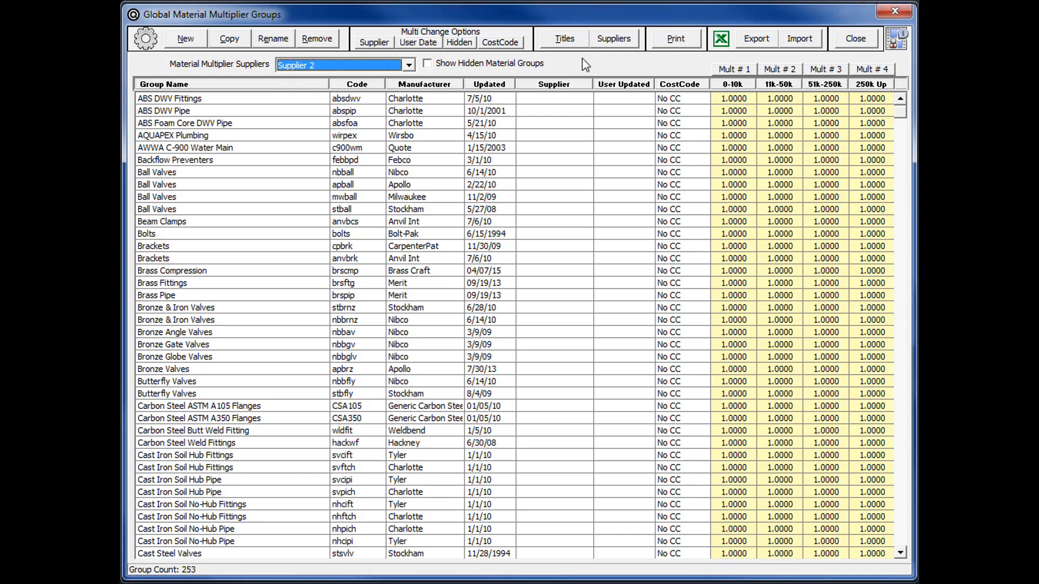
click(563, 39)
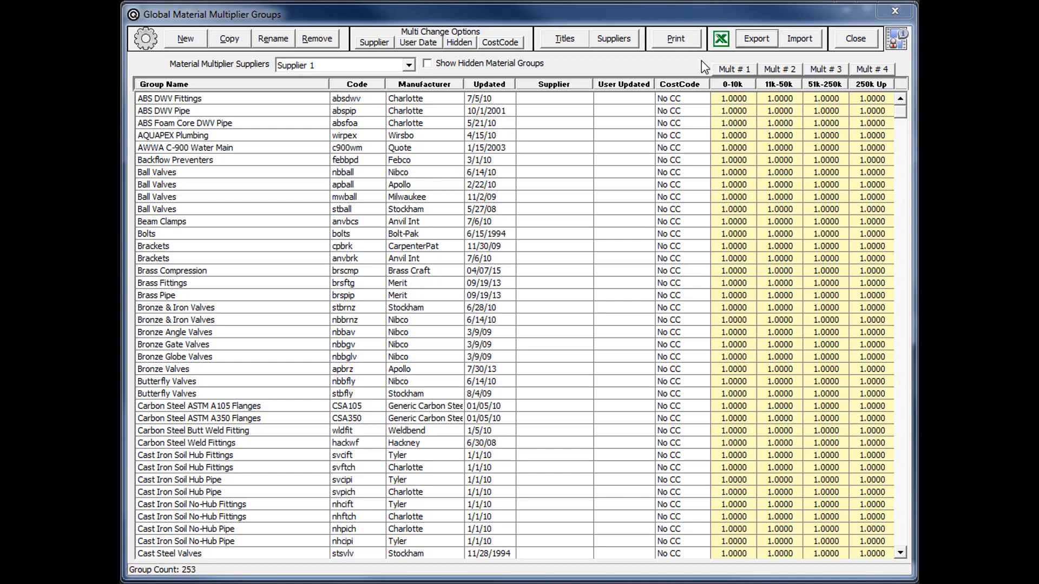
Export the current supplier's material multipliers to Excel, including all material groups and all columns.
click(756, 40)
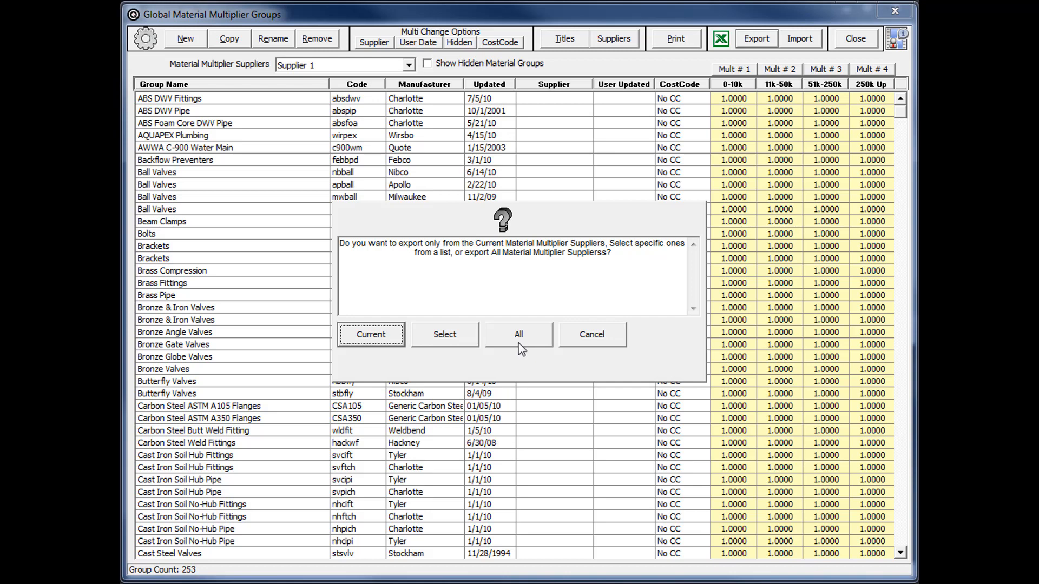
click(371, 338)
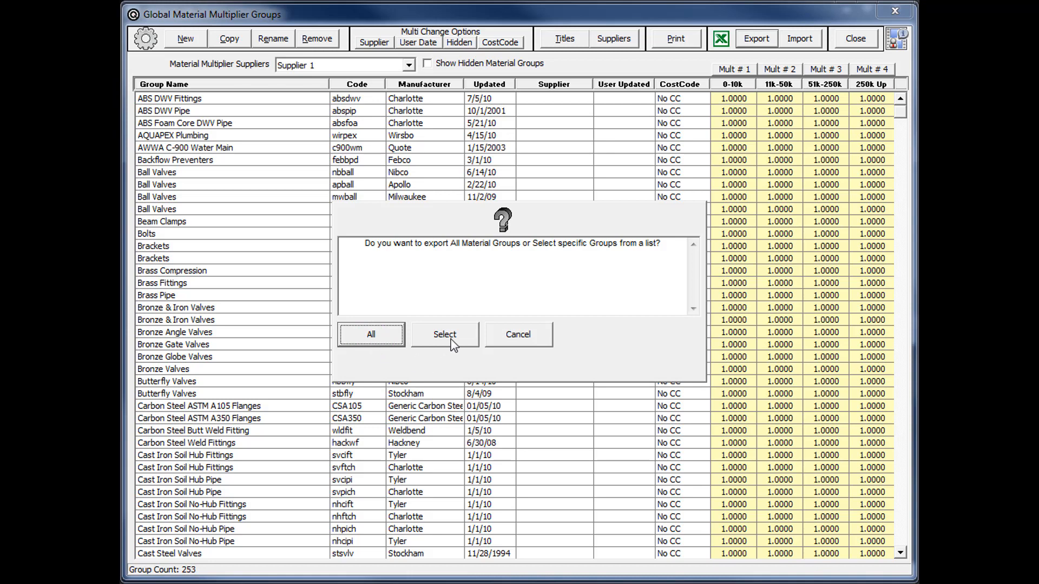
click(371, 336)
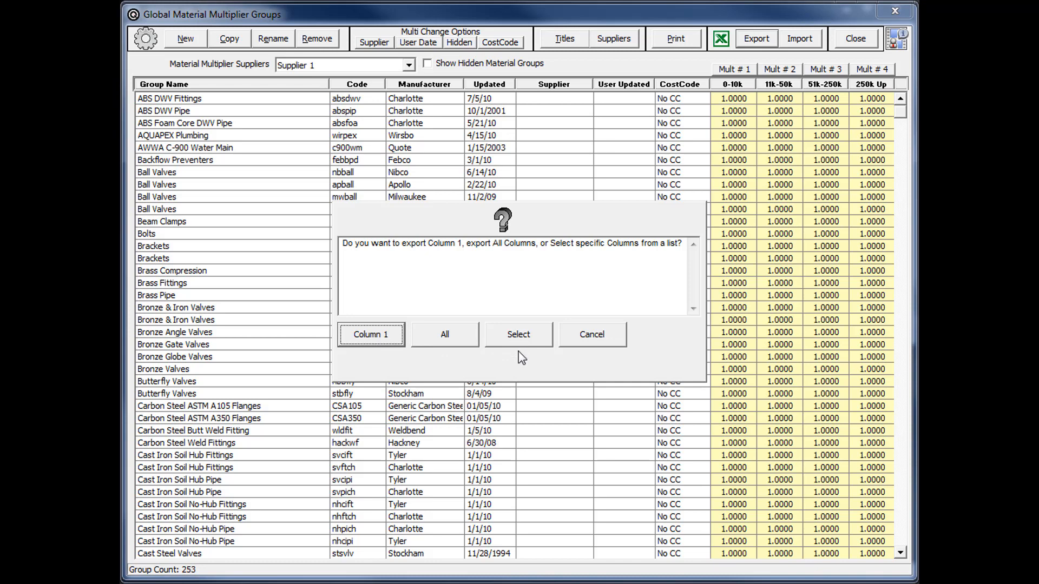
click(444, 341)
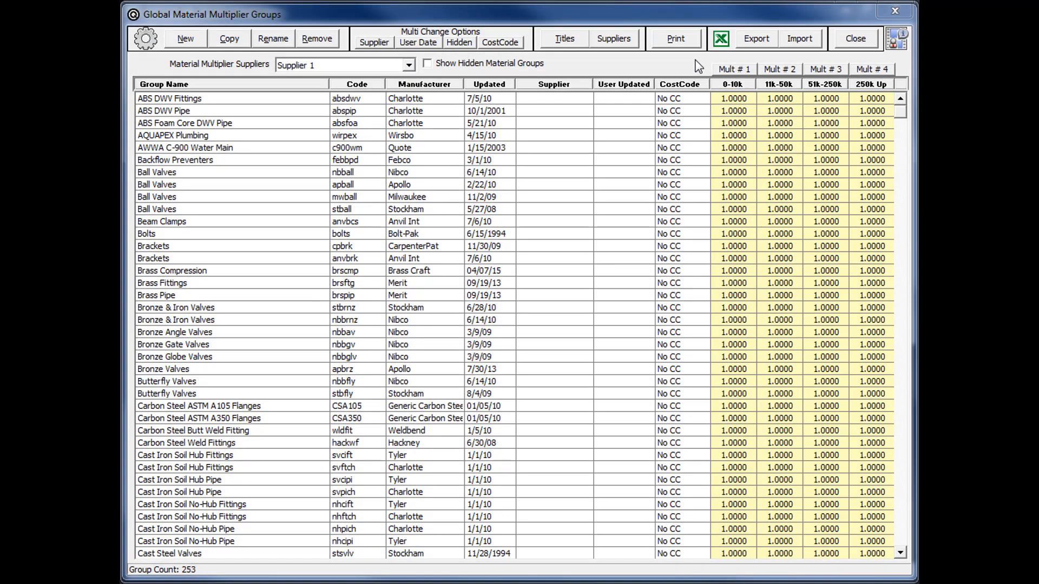
Check the supplier choices, and examine the supplier heading and the ABS DWV Fittings 0-10k multiplier in the Supplier 1 workbook in Excel.
click(408, 65)
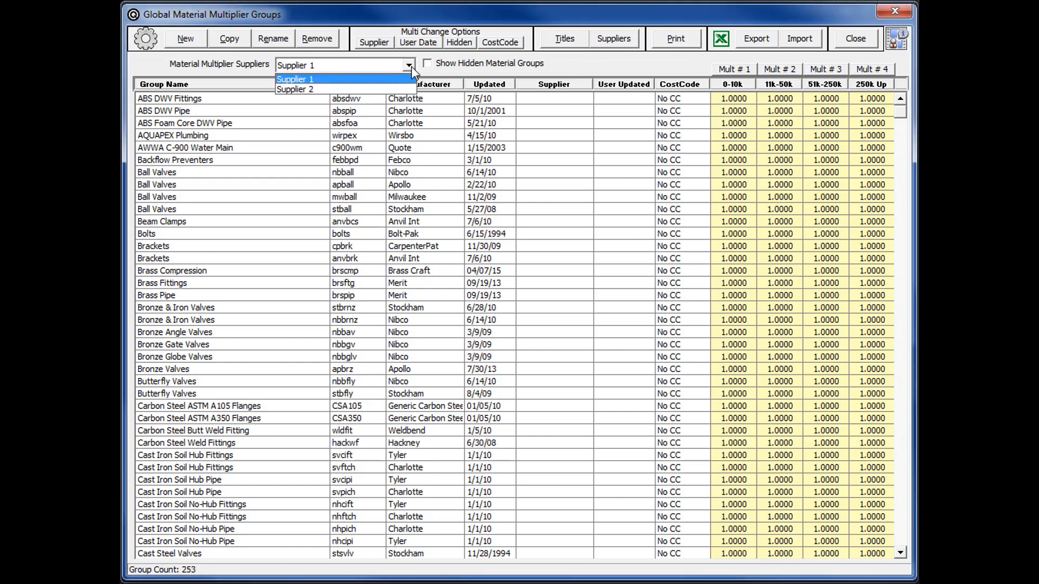
click(291, 90)
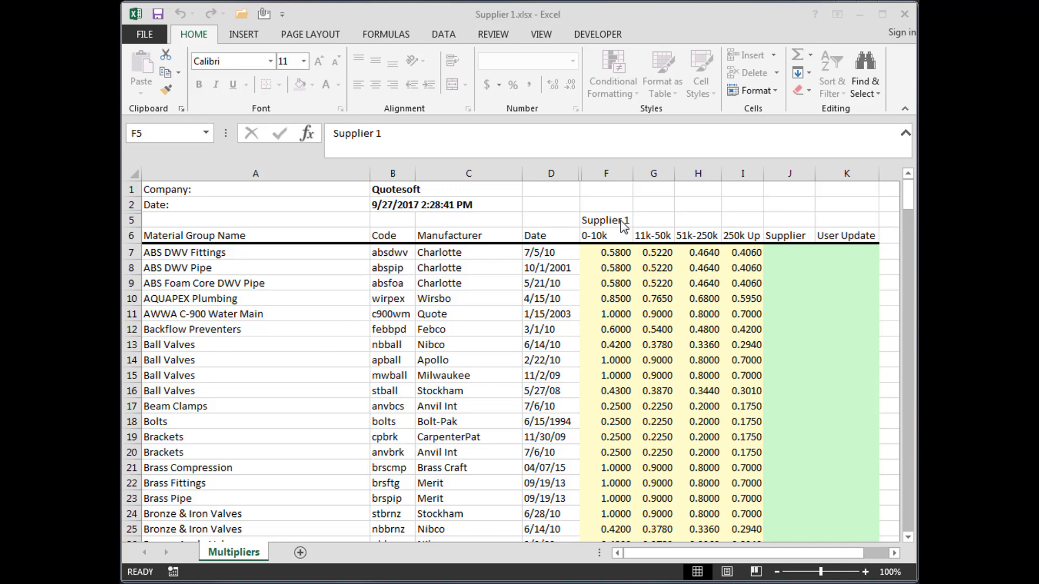
click(623, 225)
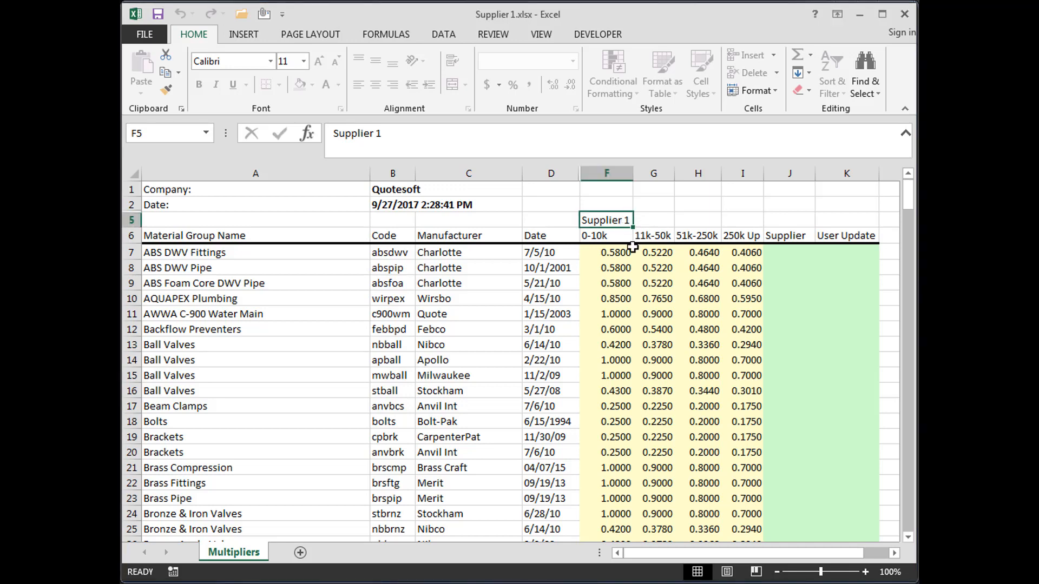
click(593, 253)
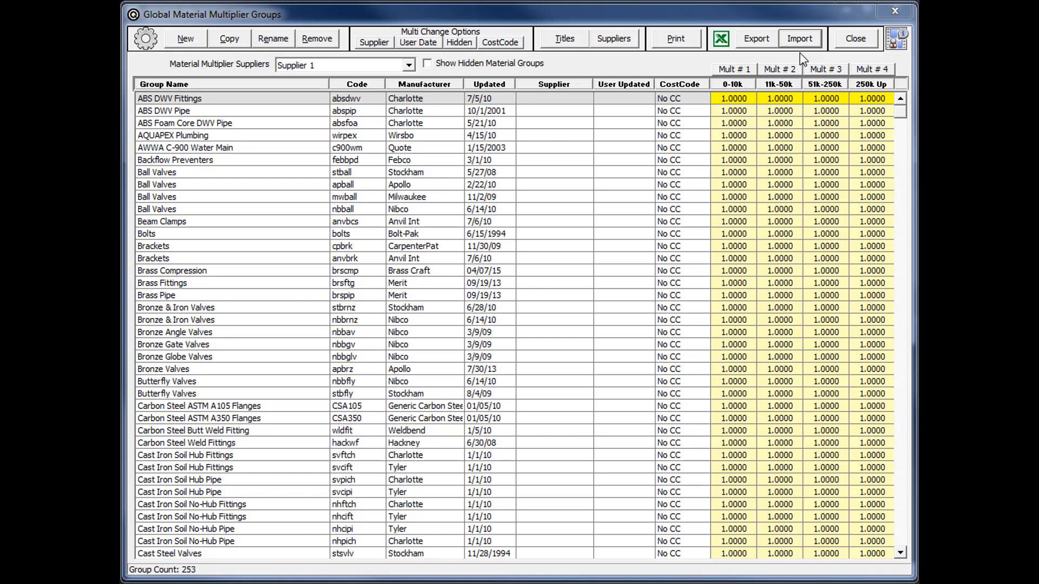
Import the material multipliers from the unopened workbook Supplier 1.xls in the Suppliers Material Mulipliers folder.
click(800, 40)
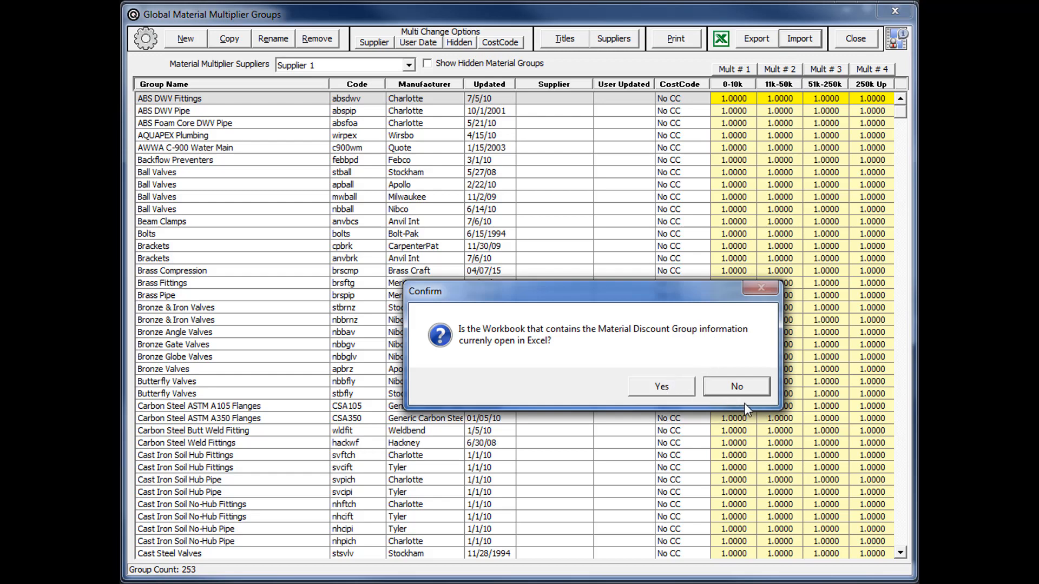
click(737, 389)
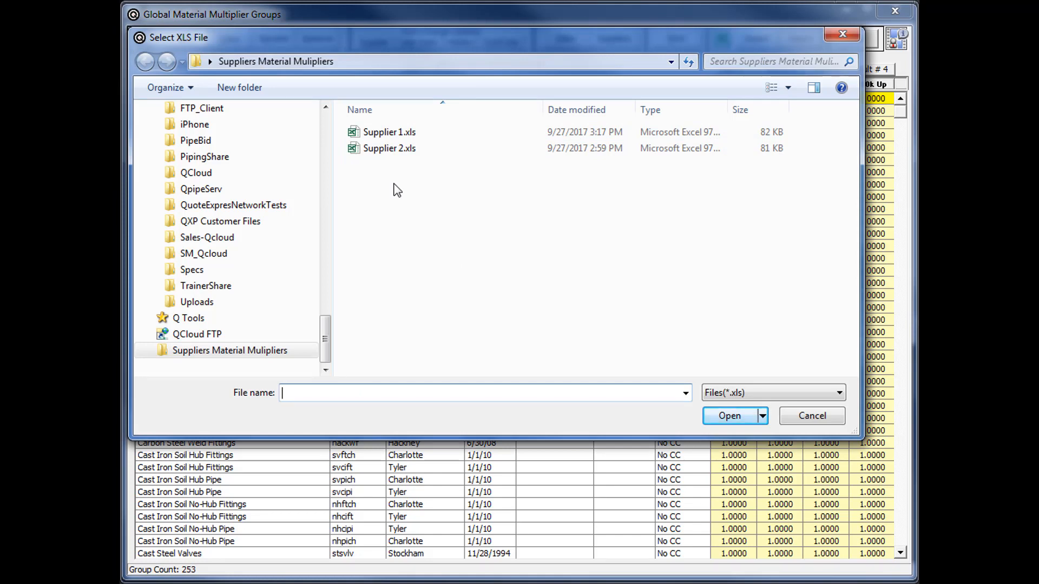
click(389, 132)
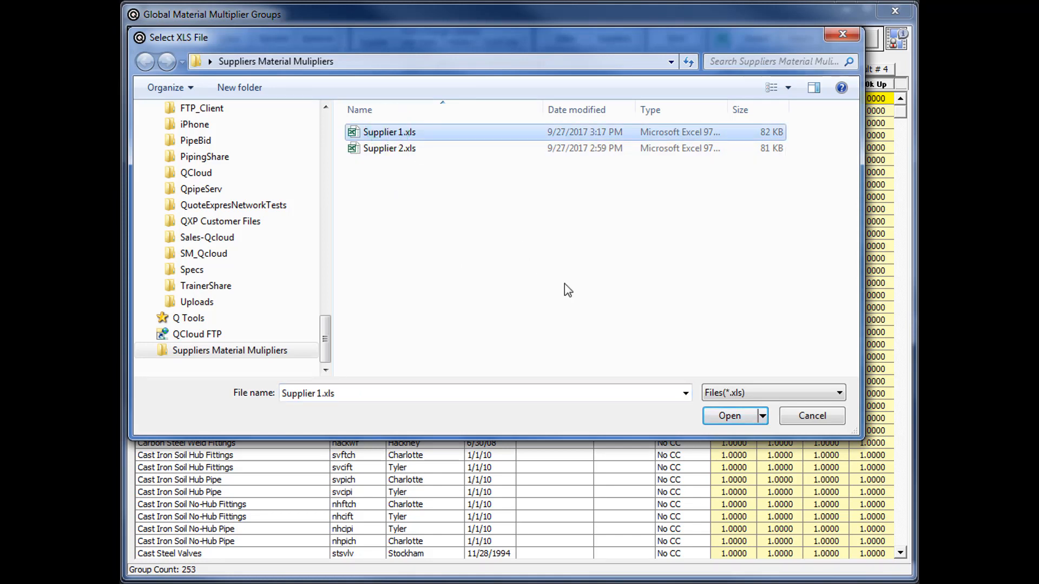
click(723, 415)
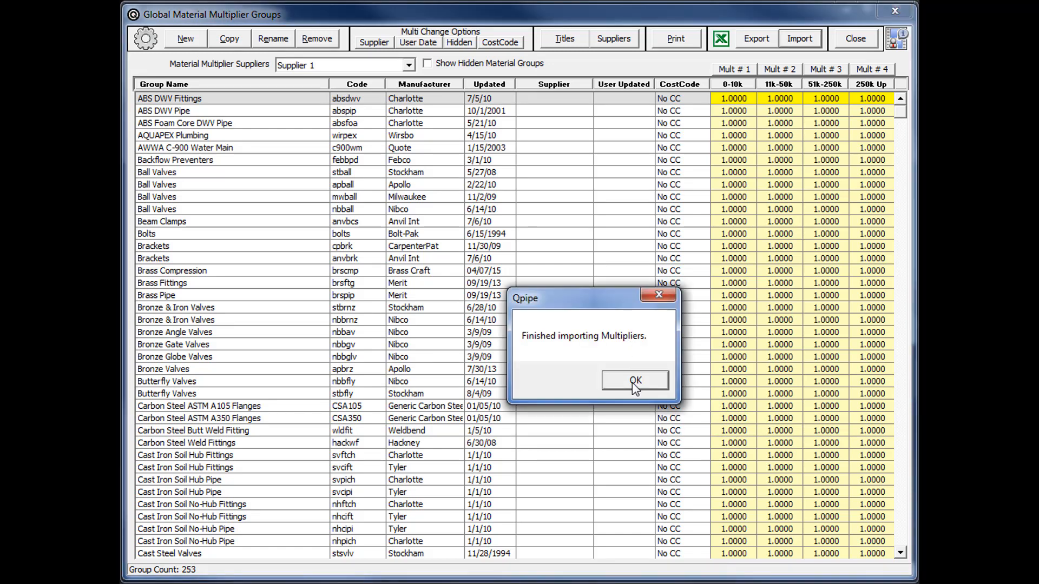
click(634, 381)
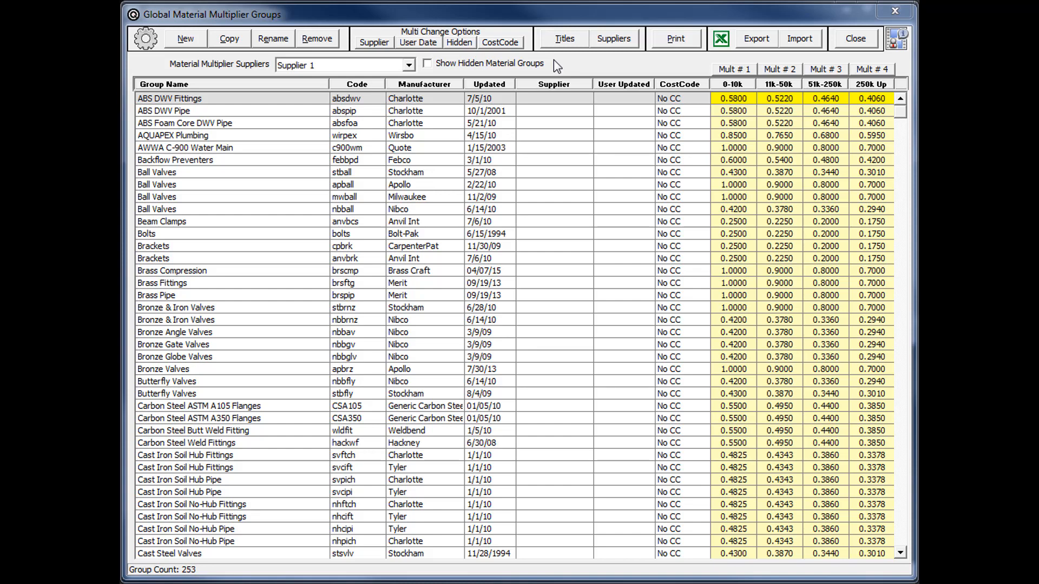
Check the Supplier 2 multipliers, and close the material multiplier groups with the changes saved.
click(408, 65)
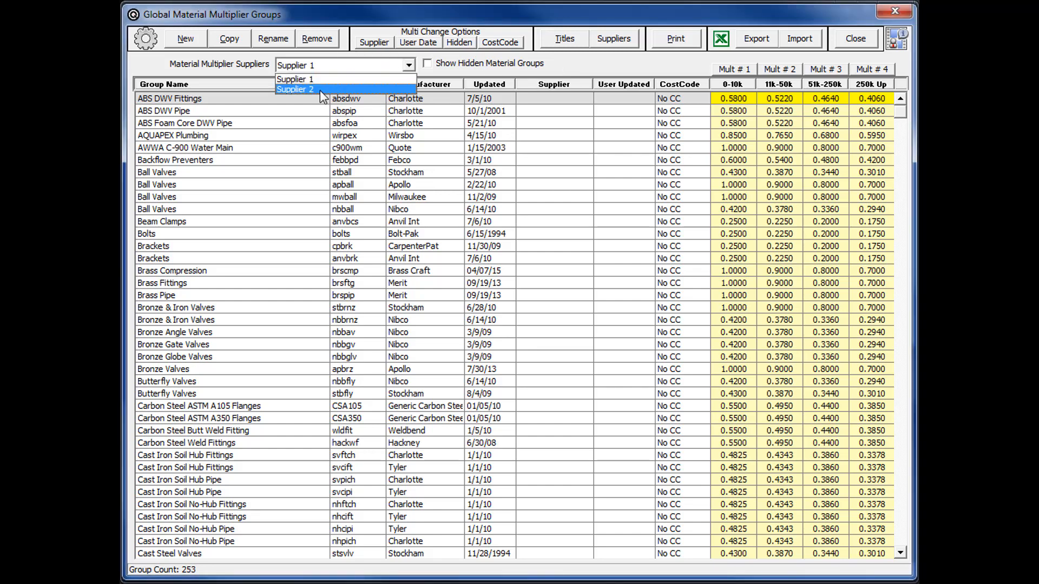
click(298, 90)
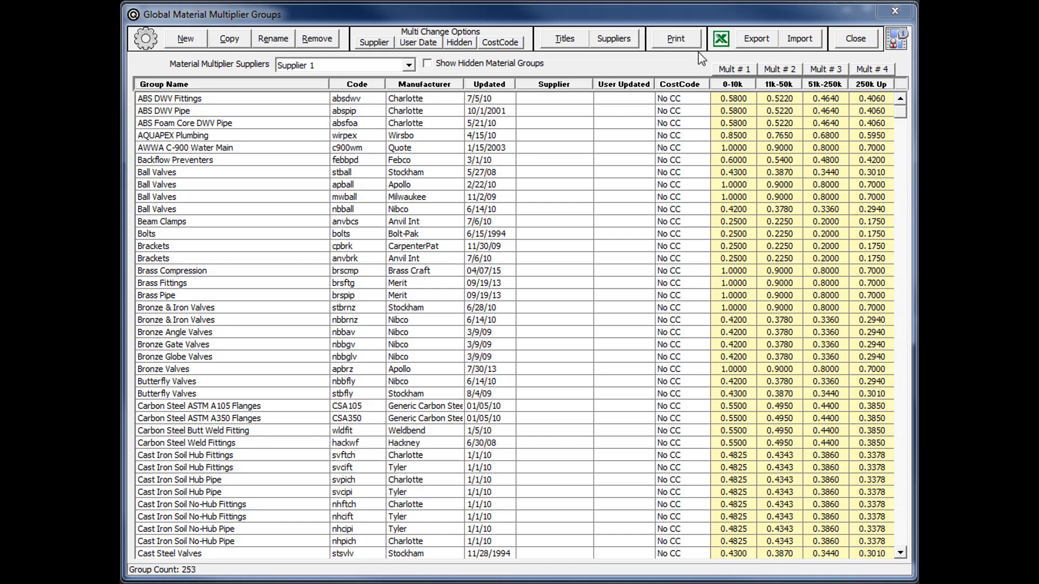
click(855, 40)
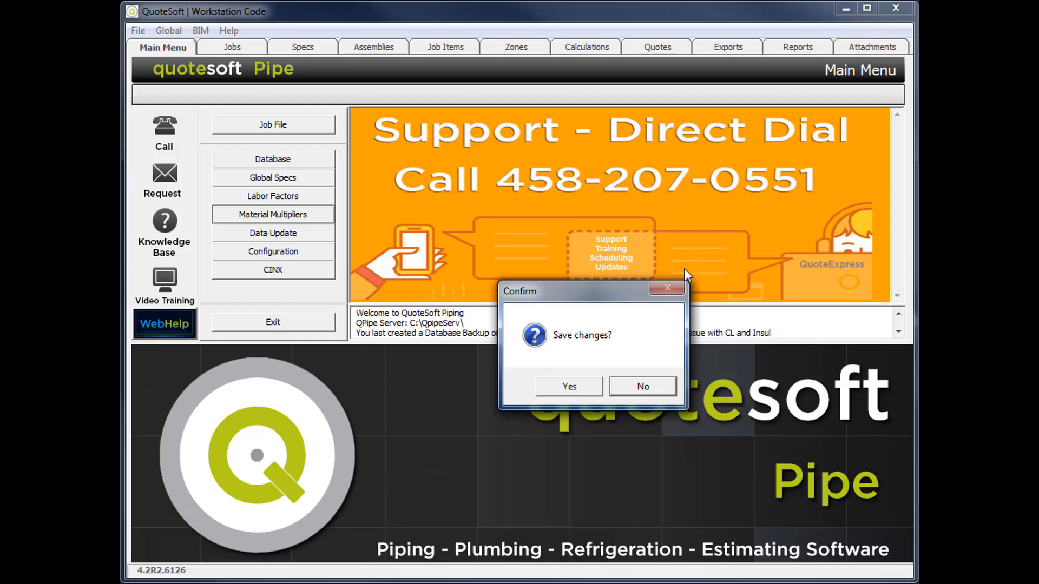
click(569, 386)
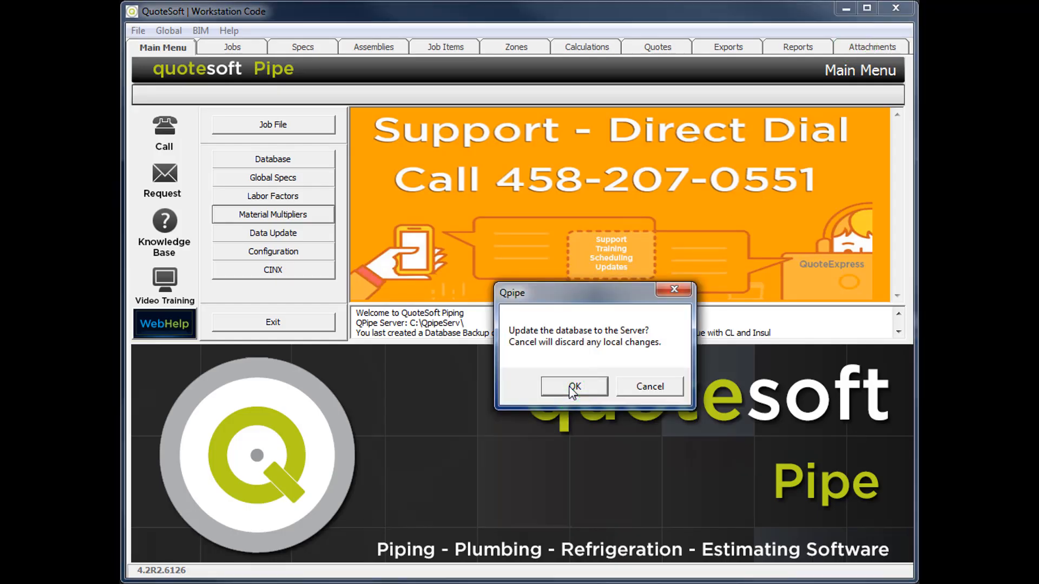